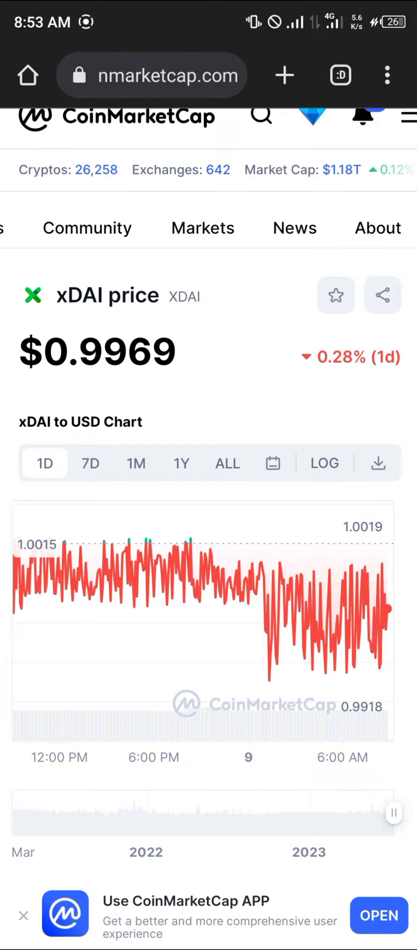
# Finish viewing the xDAI price on CoinMarketCap and return to the home screen's Crypto folder
pyautogui.scroll(-2, 209, 495)
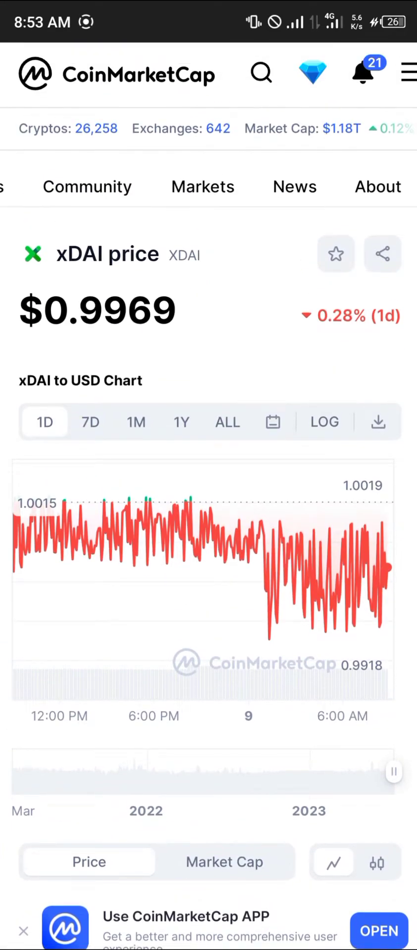
pyautogui.moveTo(209, 942); pyautogui.dragTo(209, 545)
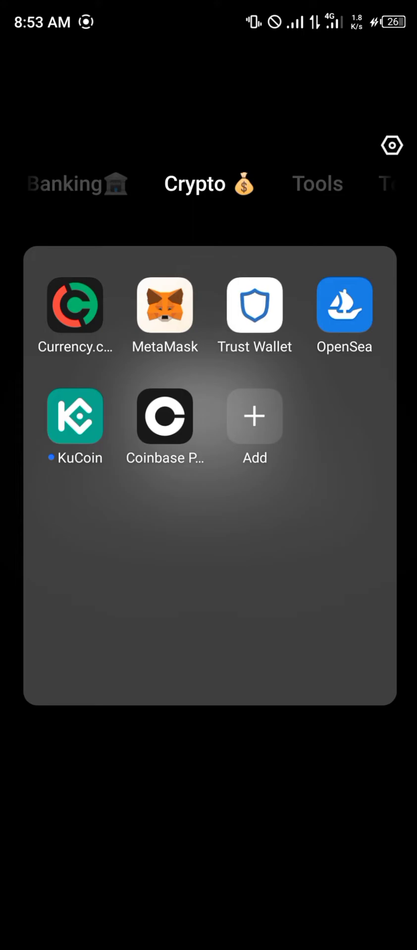
# Launch MetaMask and go to Add Network from the Ethereum Main Network selector
pyautogui.click(164, 305)
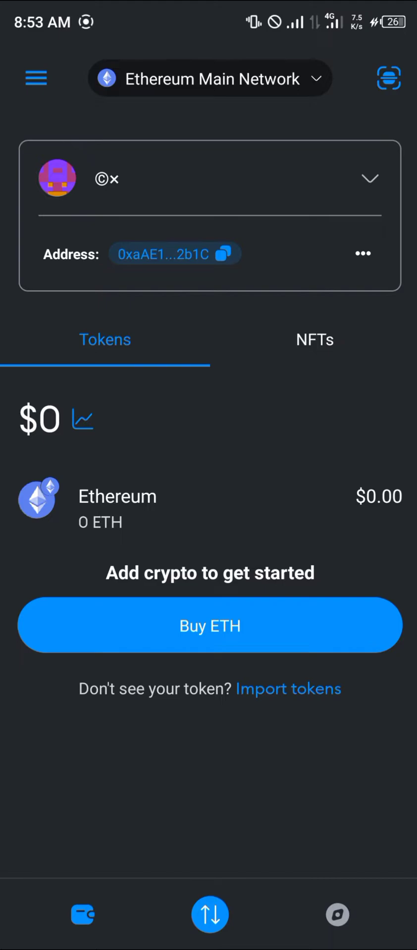
pyautogui.click(211, 78)
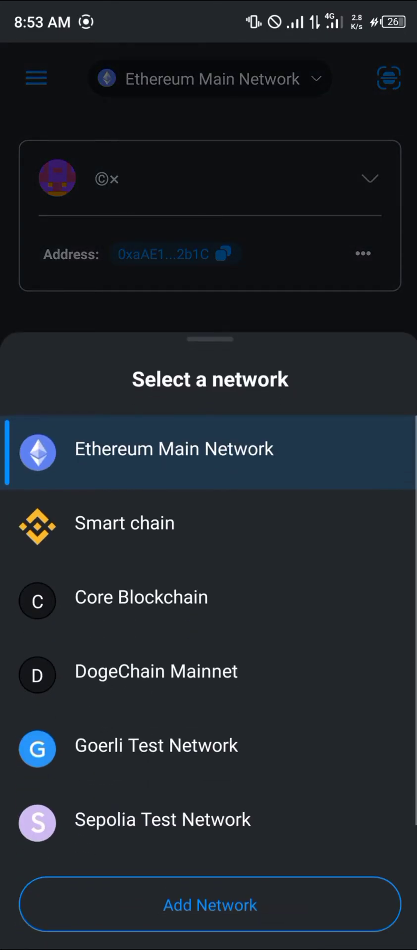
pyautogui.click(210, 905)
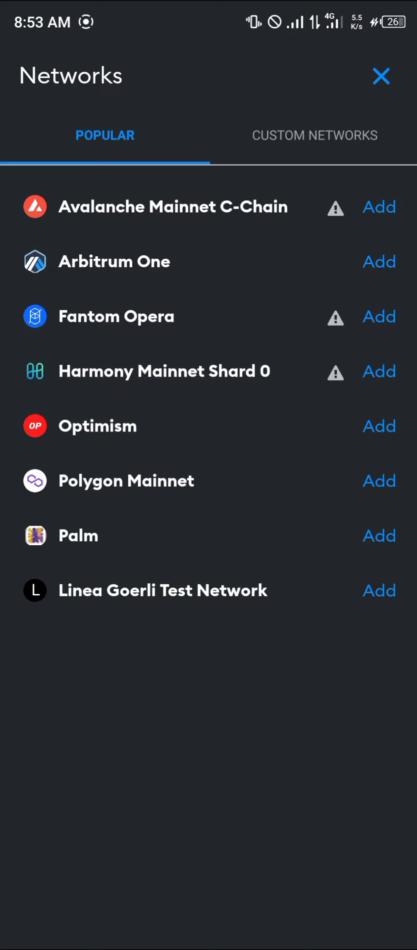
# Save Gnosis Mainnet as a custom network with chain ID 100 and symbol XDAI
pyautogui.click(315, 135)
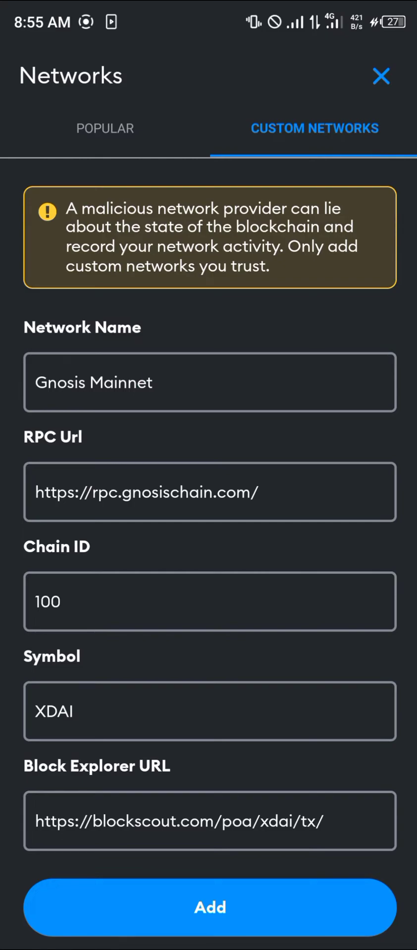
pyautogui.click(210, 907)
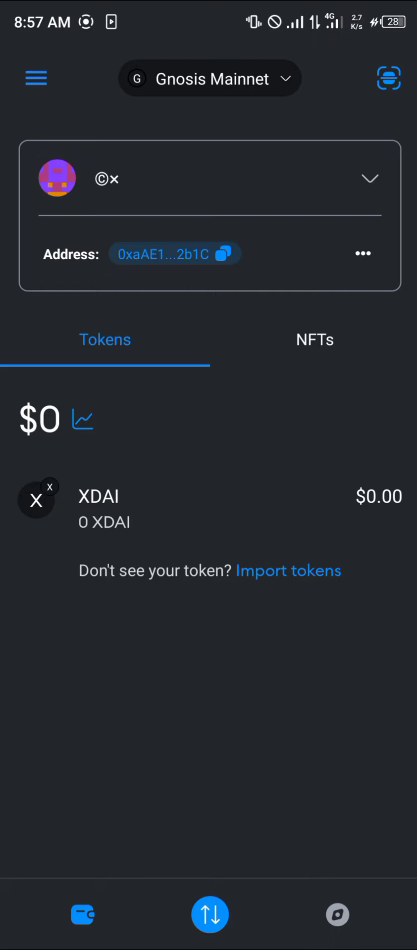
pyautogui.click(336, 914)
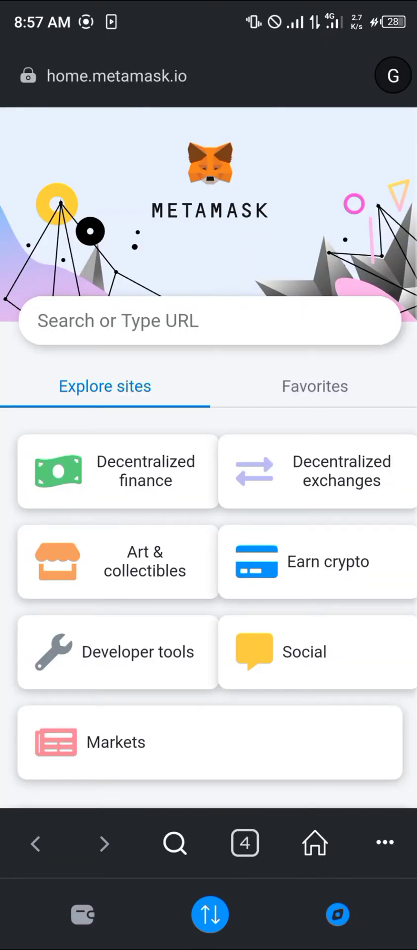
pyautogui.click(210, 320)
pyautogui.click(29, 77)
pyautogui.click(230, 149)
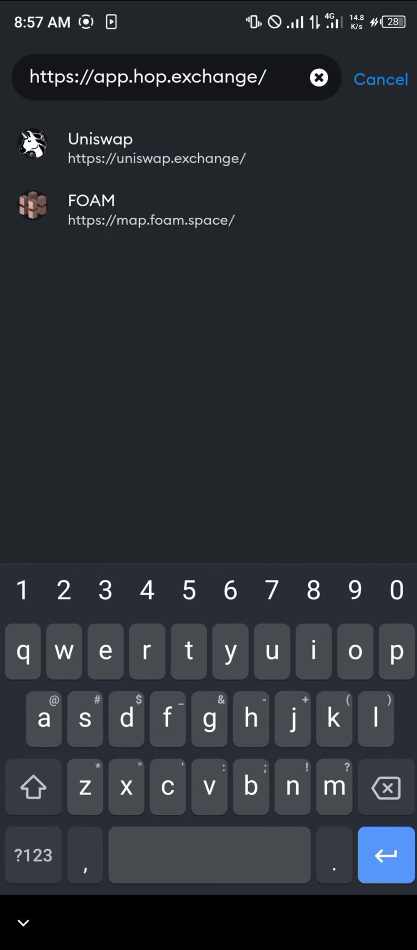
pyautogui.press('Return')
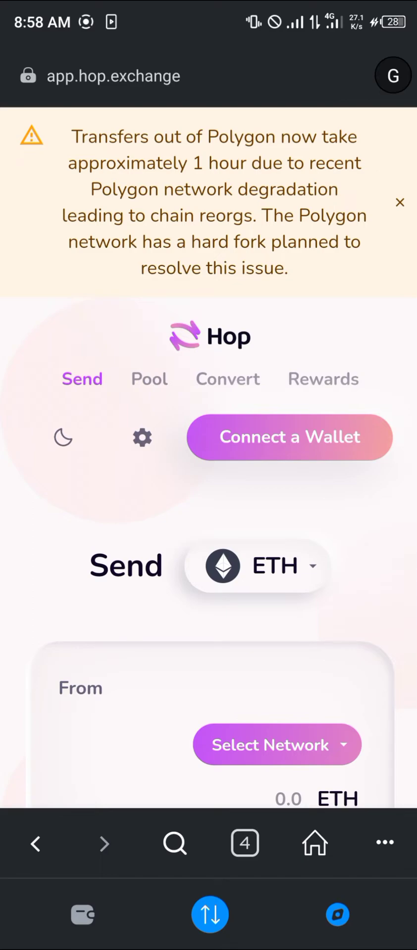
# Connect the MetaMask account to Hop Exchange so the Send page shows the wallet address
pyautogui.click(289, 437)
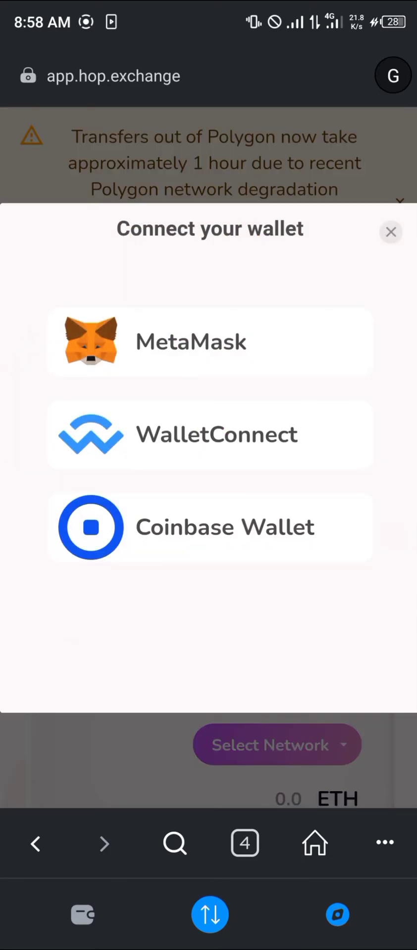
pyautogui.click(190, 341)
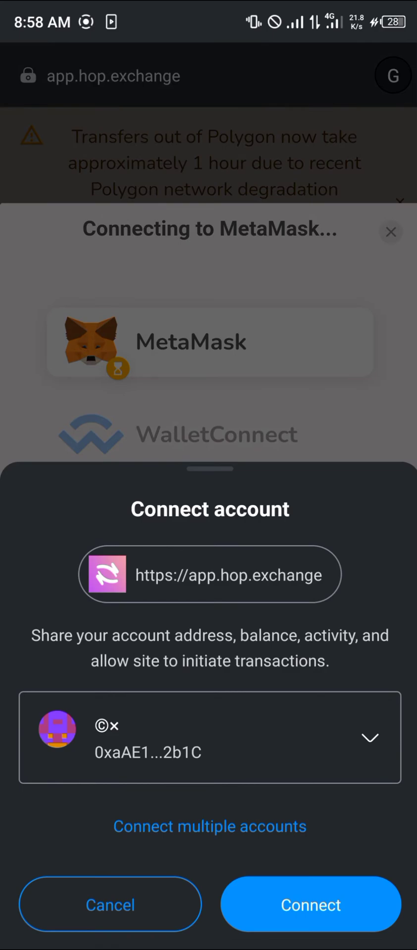
pyautogui.click(310, 904)
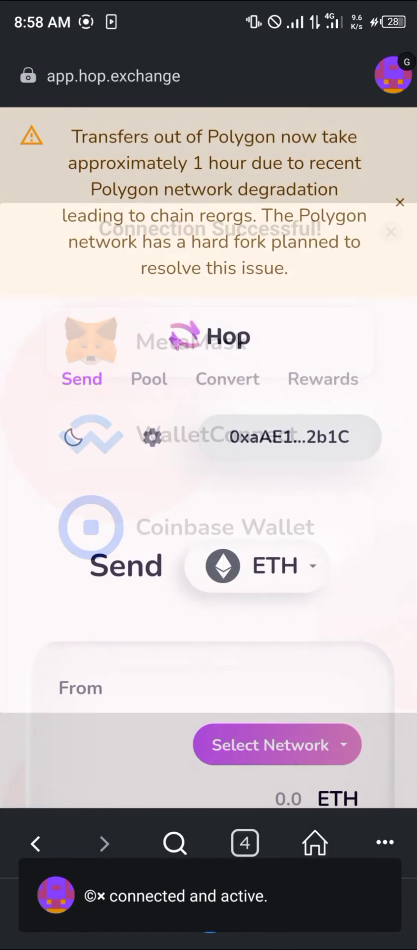
pyautogui.scroll(-3, 208, 458)
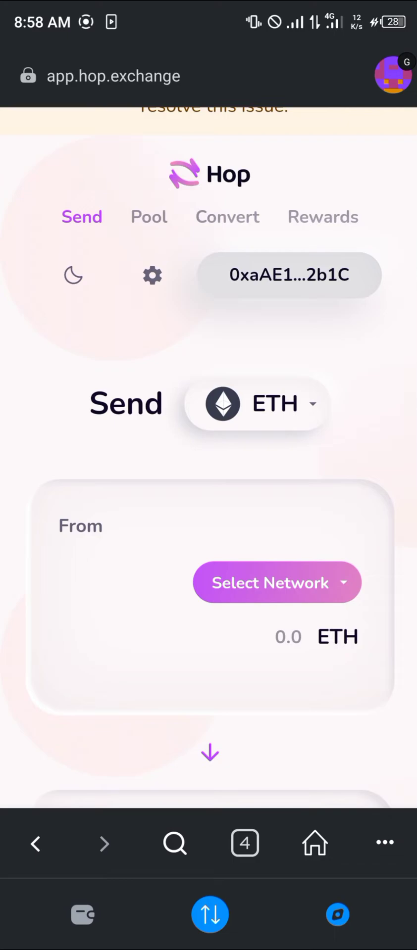
# Set the Hop transfer route to send from Ethereum into Gnosis
pyautogui.click(277, 583)
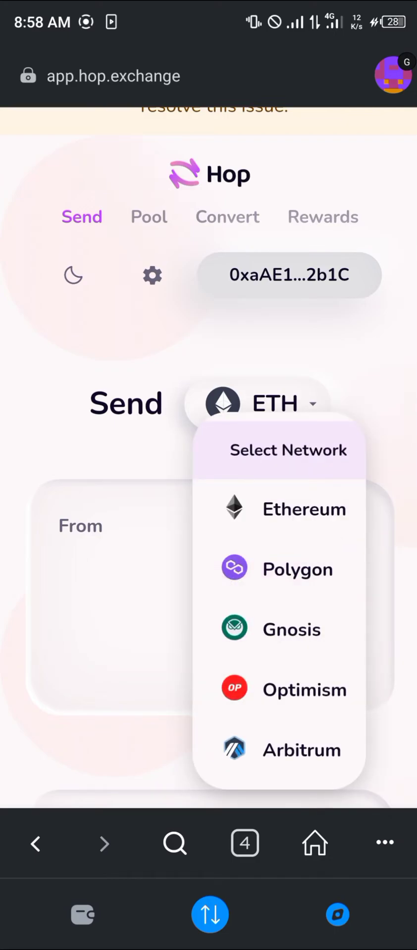
pyautogui.click(260, 630)
pyautogui.click(267, 634)
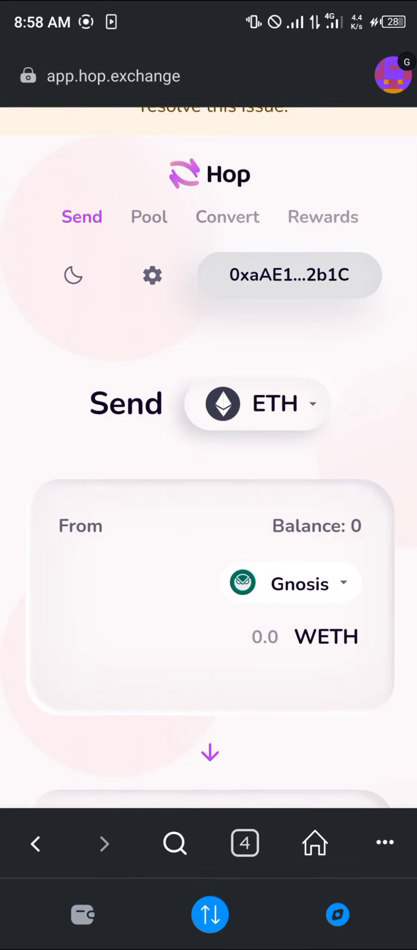
pyautogui.scroll(-7, 210, 458)
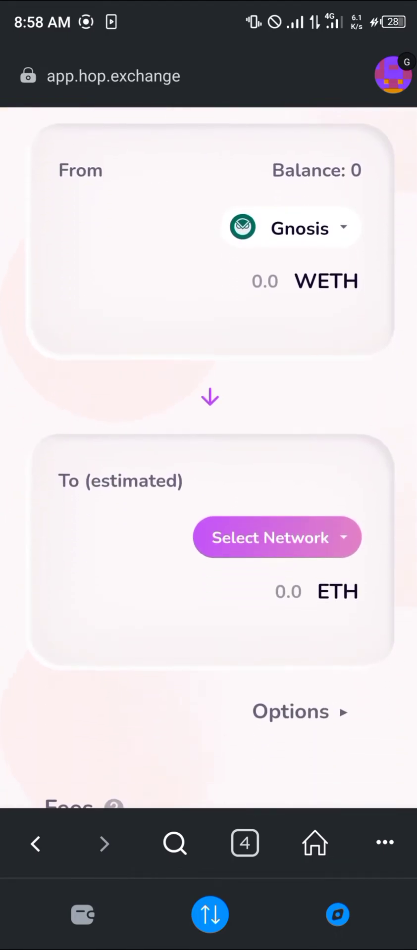
pyautogui.click(277, 528)
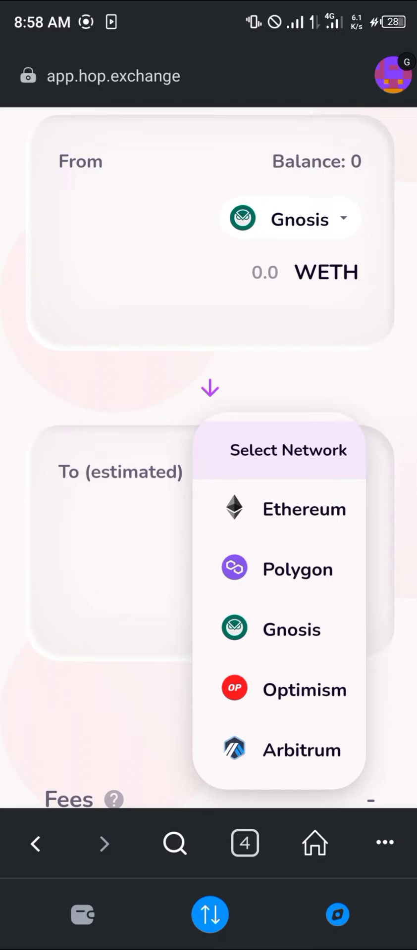
pyautogui.click(304, 509)
pyautogui.click(210, 389)
# Review the To (Gnosis WETH) panel and Approve button, then return to the From amount
pyautogui.scroll(3, 210, 458)
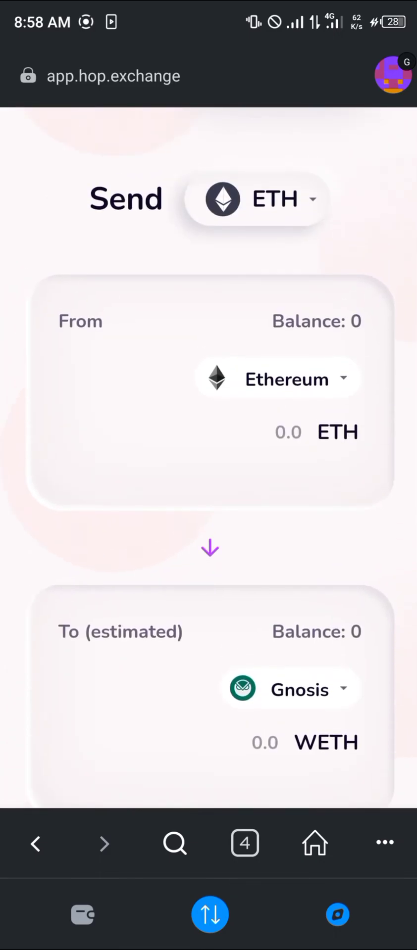
pyautogui.scroll(-4, 339, 722)
pyautogui.scroll(-2, 339, 673)
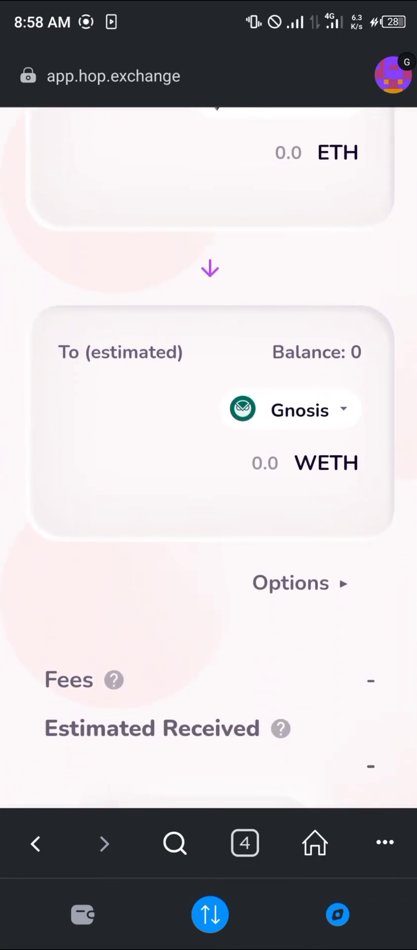
pyautogui.scroll(-2, 210, 445)
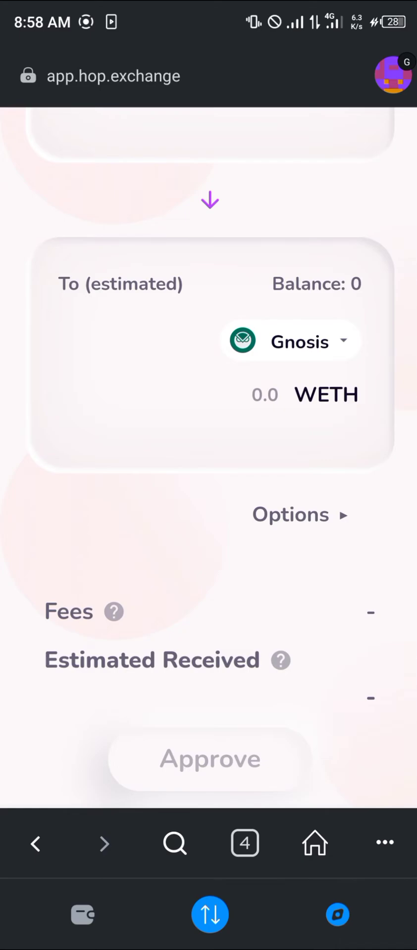
pyautogui.scroll(6, 208, 445)
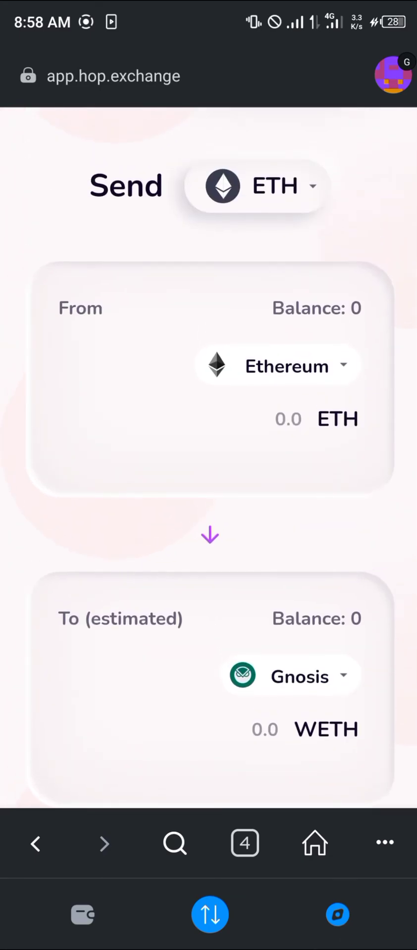
# Enter 0.005 ETH as the amount and review the fees and insufficient-balance warning
pyautogui.click(223, 419)
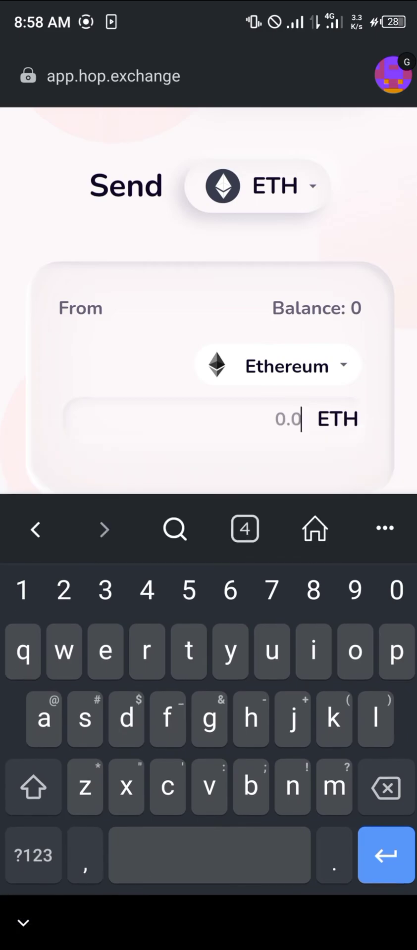
pyautogui.click(33, 854)
pyautogui.write('0.005')
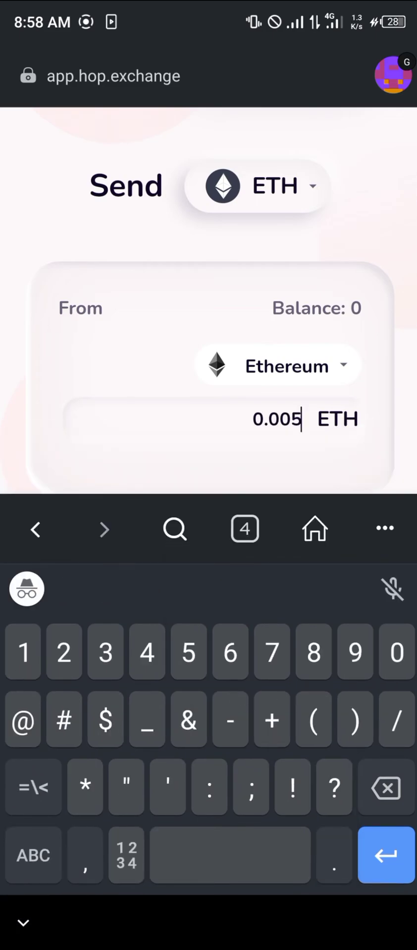
pyautogui.press('Return')
pyautogui.scroll(-5, 338, 643)
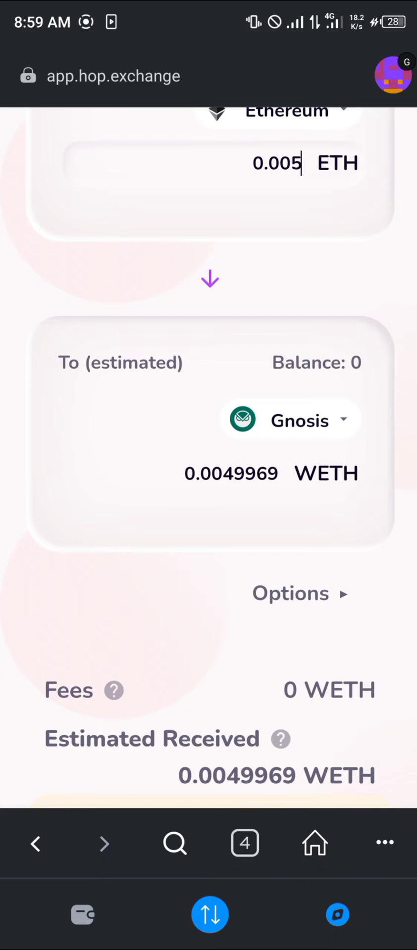
pyautogui.scroll(-9, 208, 494)
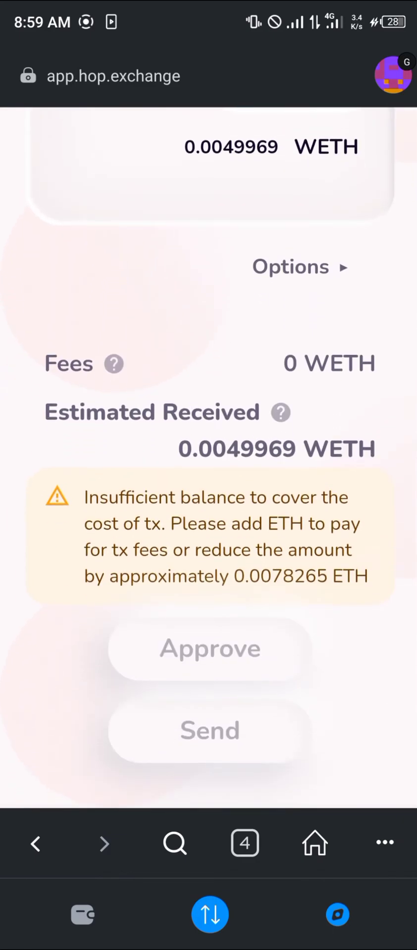
pyautogui.scroll(-1, 209, 495)
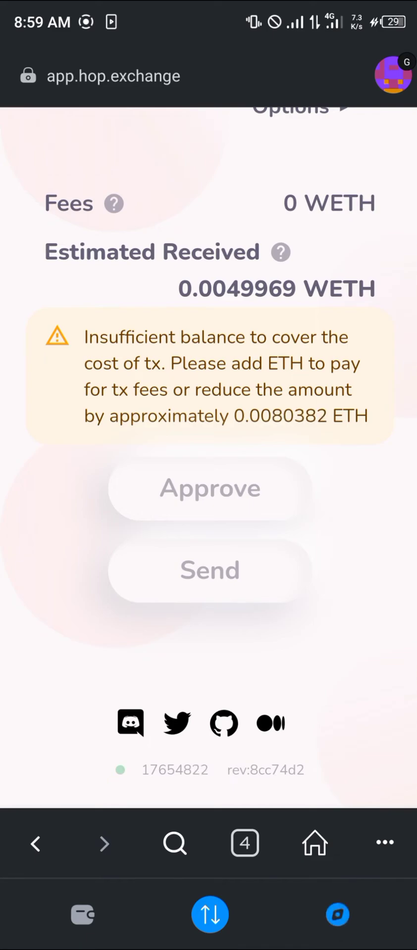
# Load the OpenOcean WETH-to-XDAI swap page from the browser's home page
pyautogui.click(315, 842)
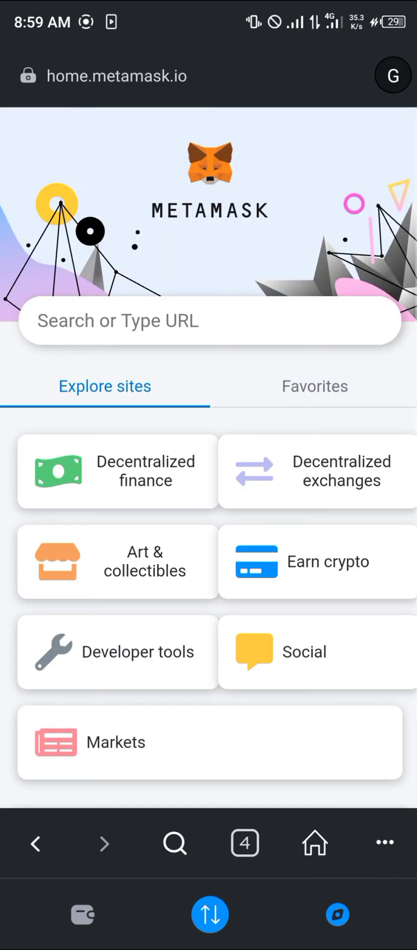
pyautogui.click(210, 320)
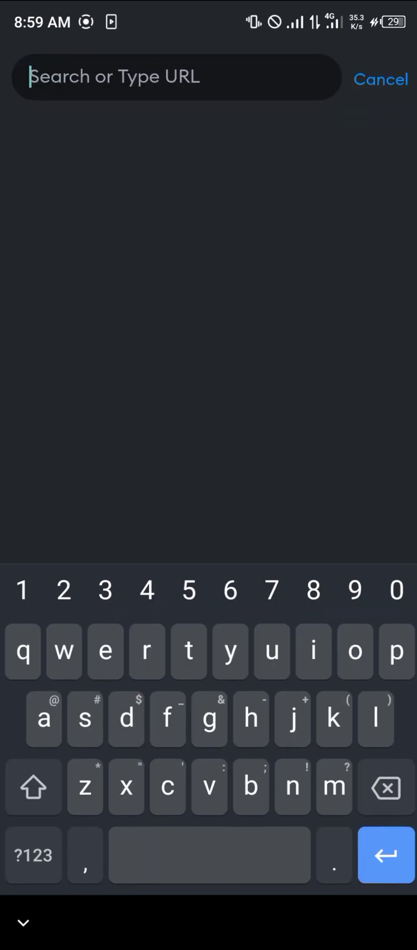
pyautogui.click(29, 94)
pyautogui.click(235, 149)
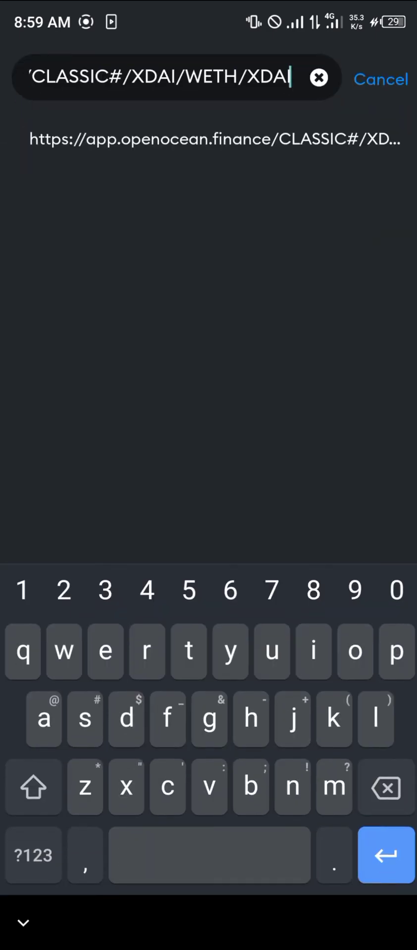
pyautogui.click(380, 79)
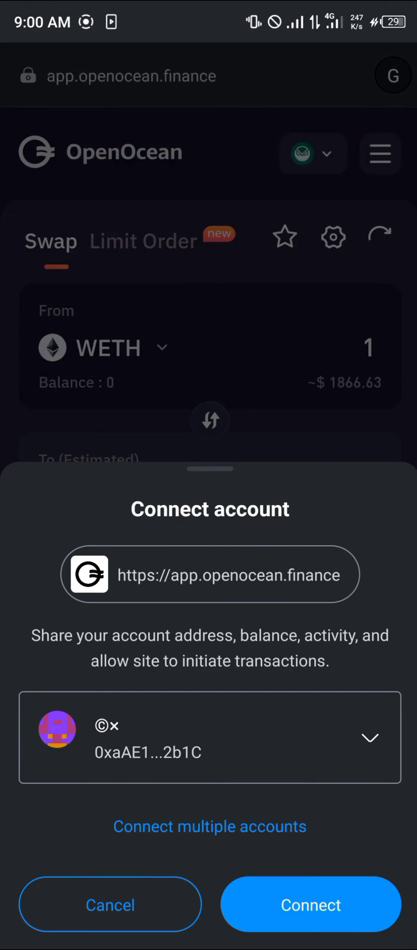
# Connect the wallet to OpenOcean and set 0.004 WETH to swap, reviewing the ~7.46 XDAI quote
pyautogui.click(310, 904)
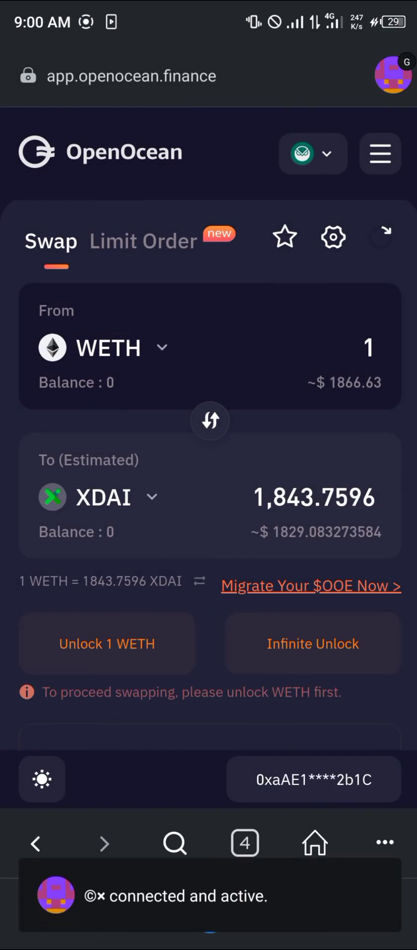
pyautogui.click(368, 348)
pyautogui.press('BackSpace')
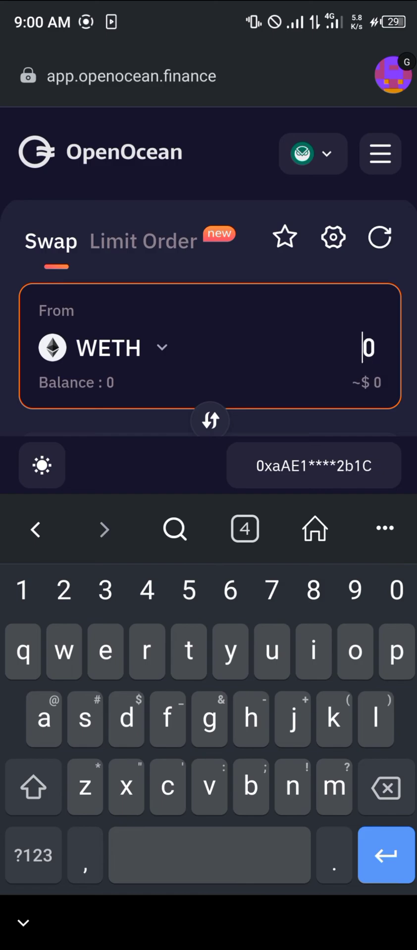
pyautogui.write('0.00')
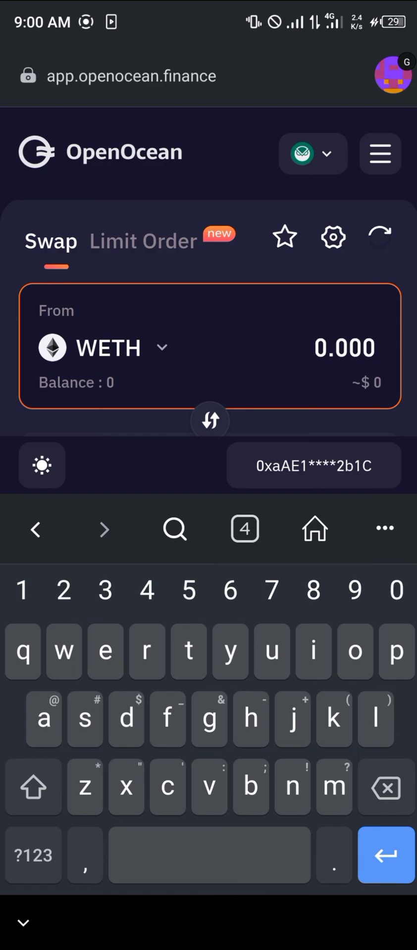
pyautogui.write('4')
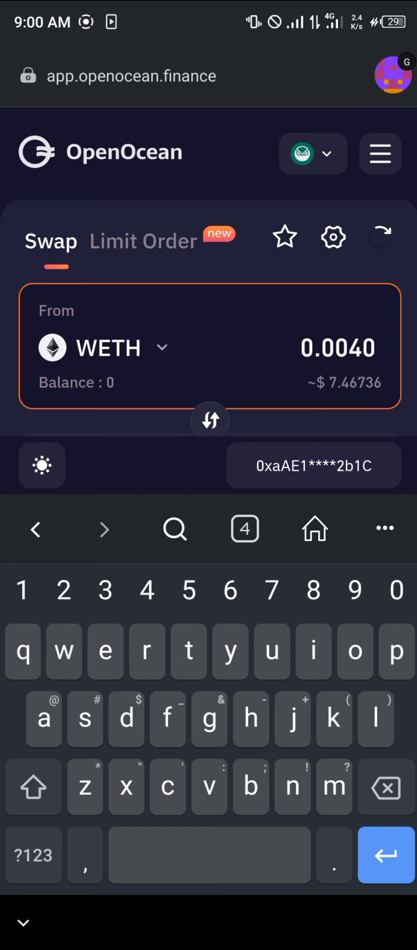
pyautogui.press('Escape')
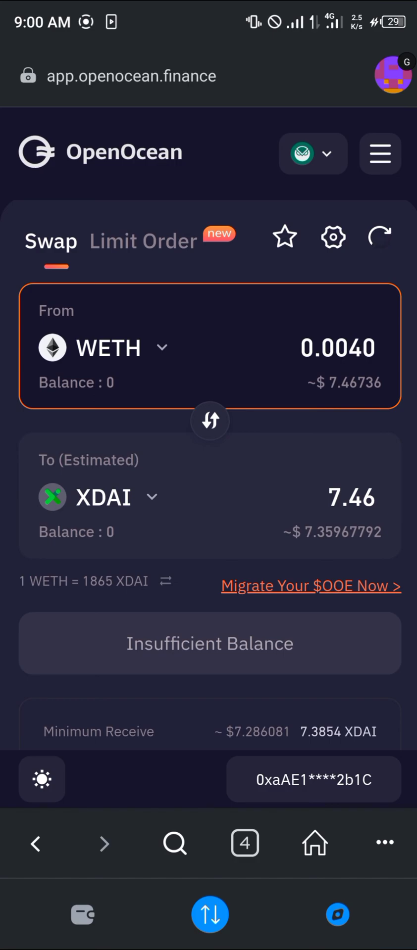
pyautogui.scroll(-3, 208, 458)
pyautogui.scroll(-1, 208, 445)
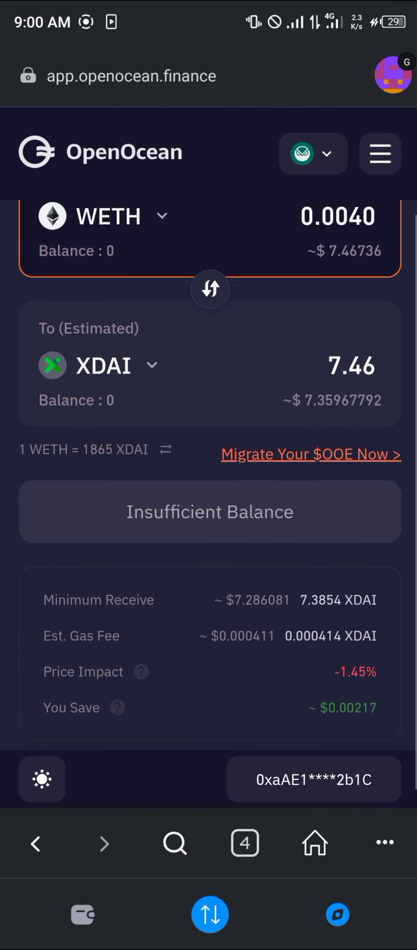
pyautogui.scroll(3, 208, 494)
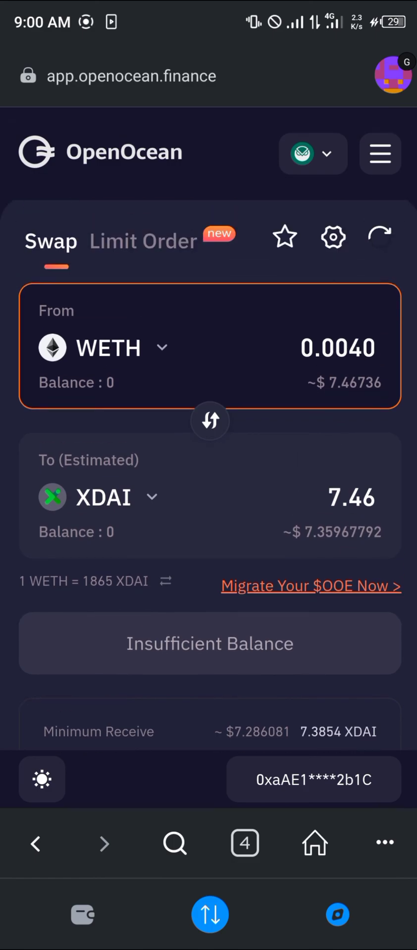